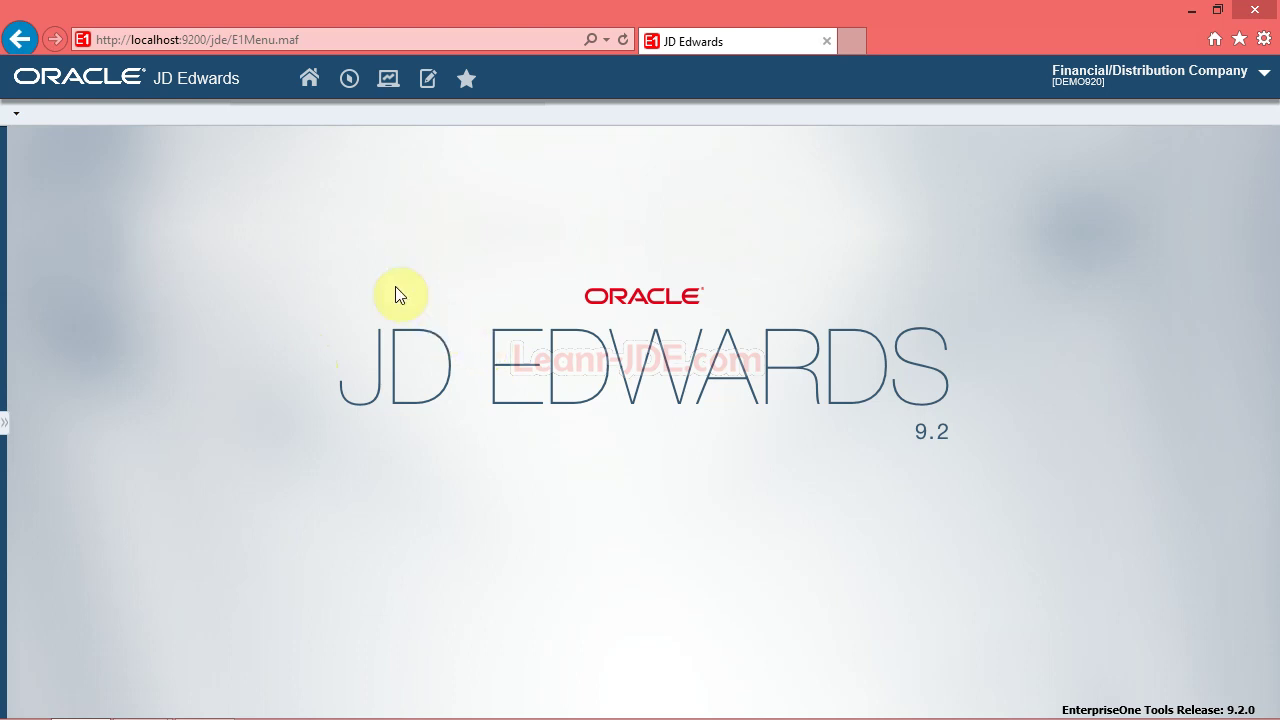
Go to menu G0121 via Fast Path, open Reports by Address, and select version ZJDE0001
left_click(355, 84)
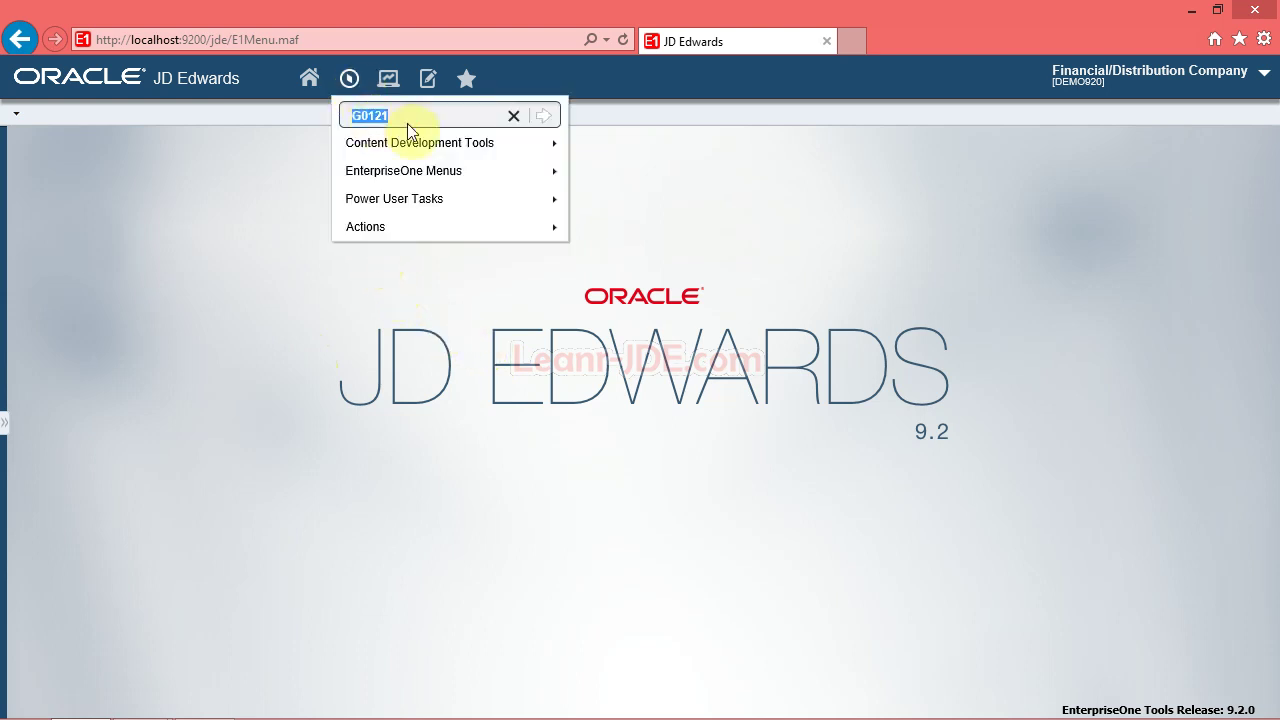
left_click(544, 117)
mouse_move(466, 149)
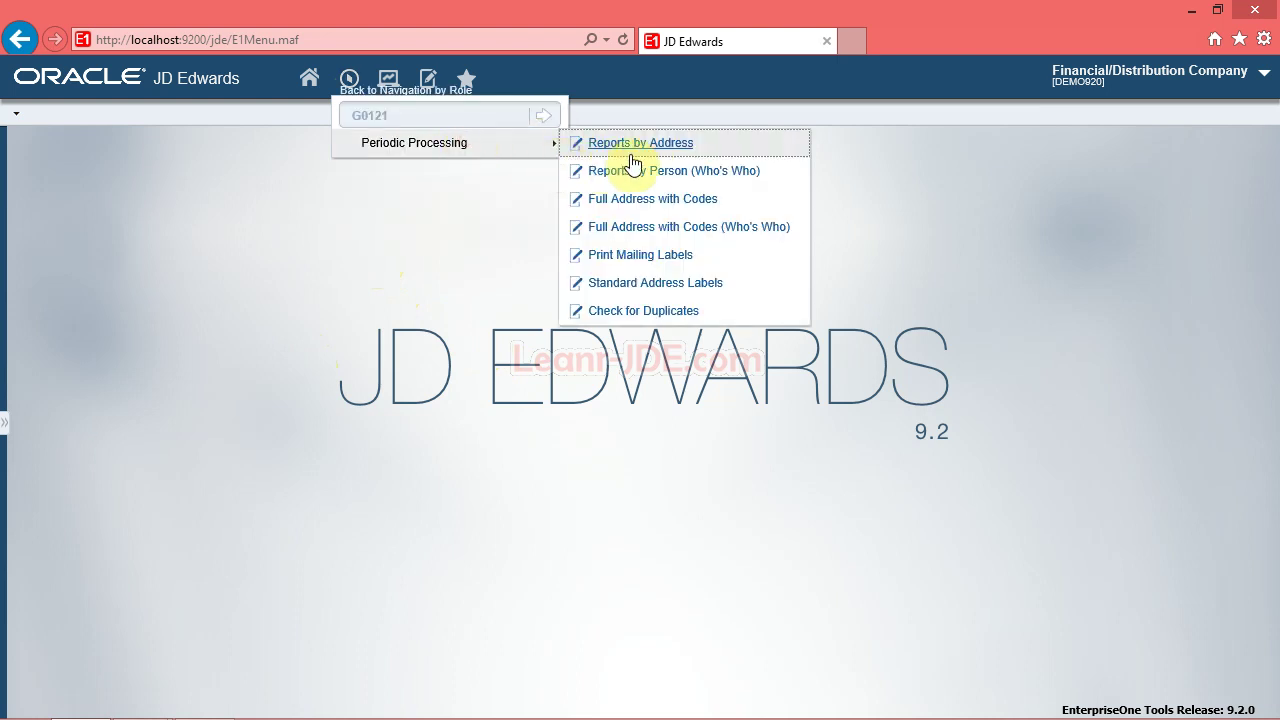
left_click(645, 146)
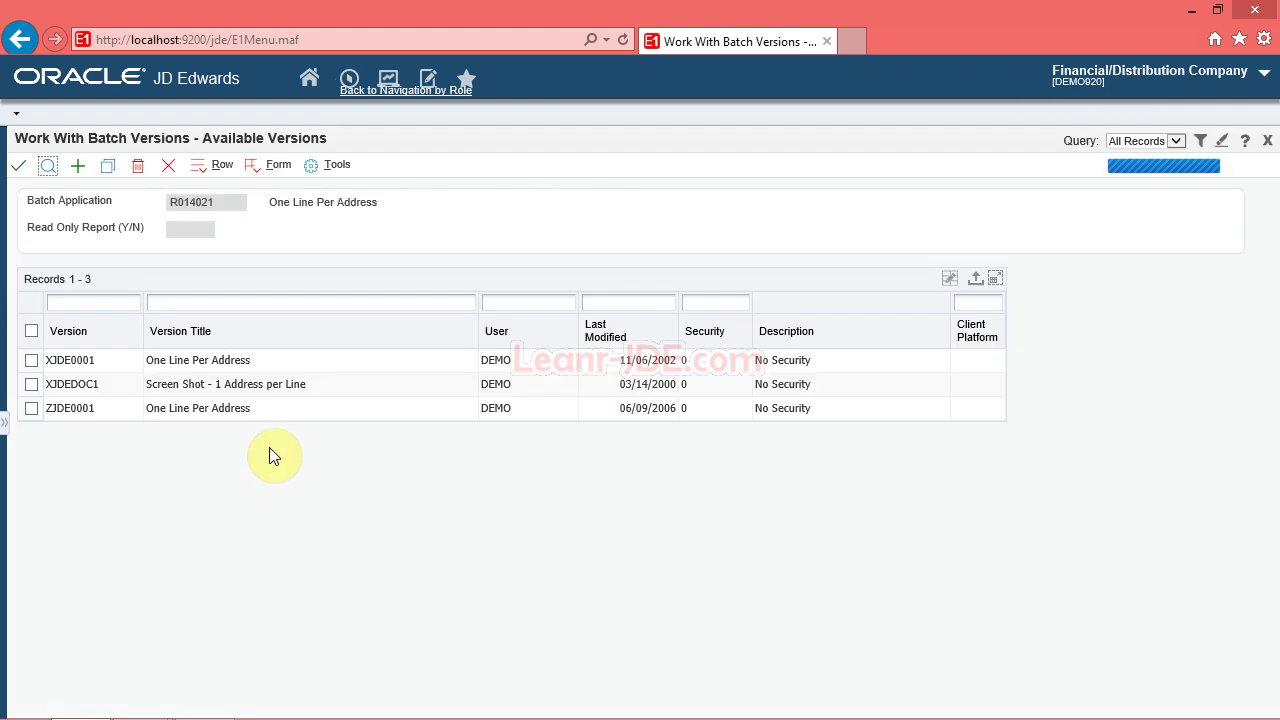
left_click(34, 409)
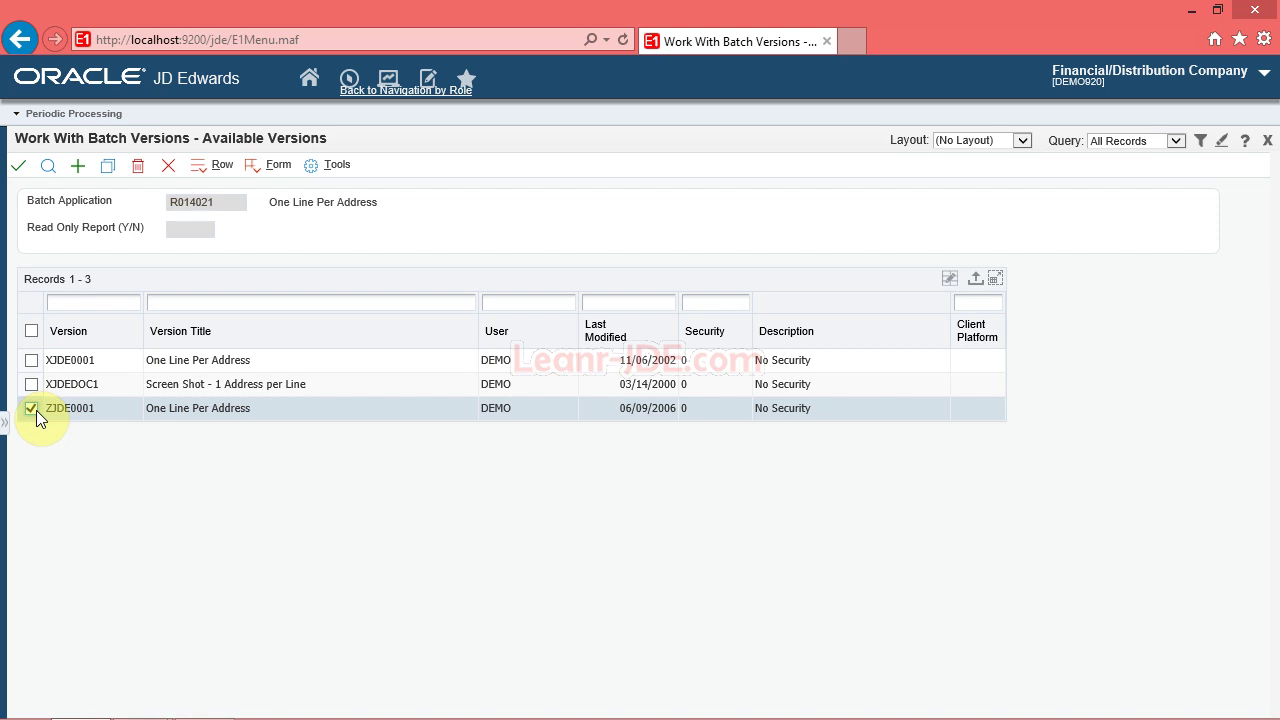
left_click(20, 170)
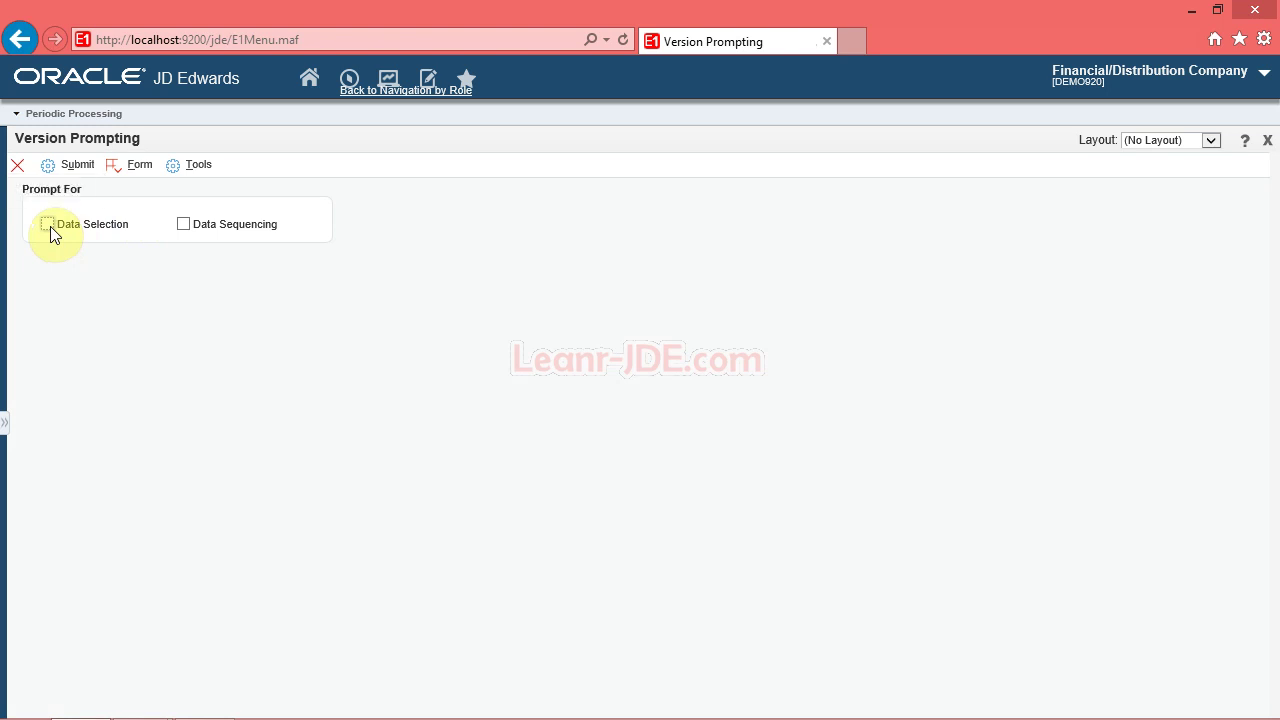
Check Data Selection and Data Sequencing for version ZJDE0001 and submit it
left_click(47, 225)
left_click(183, 225)
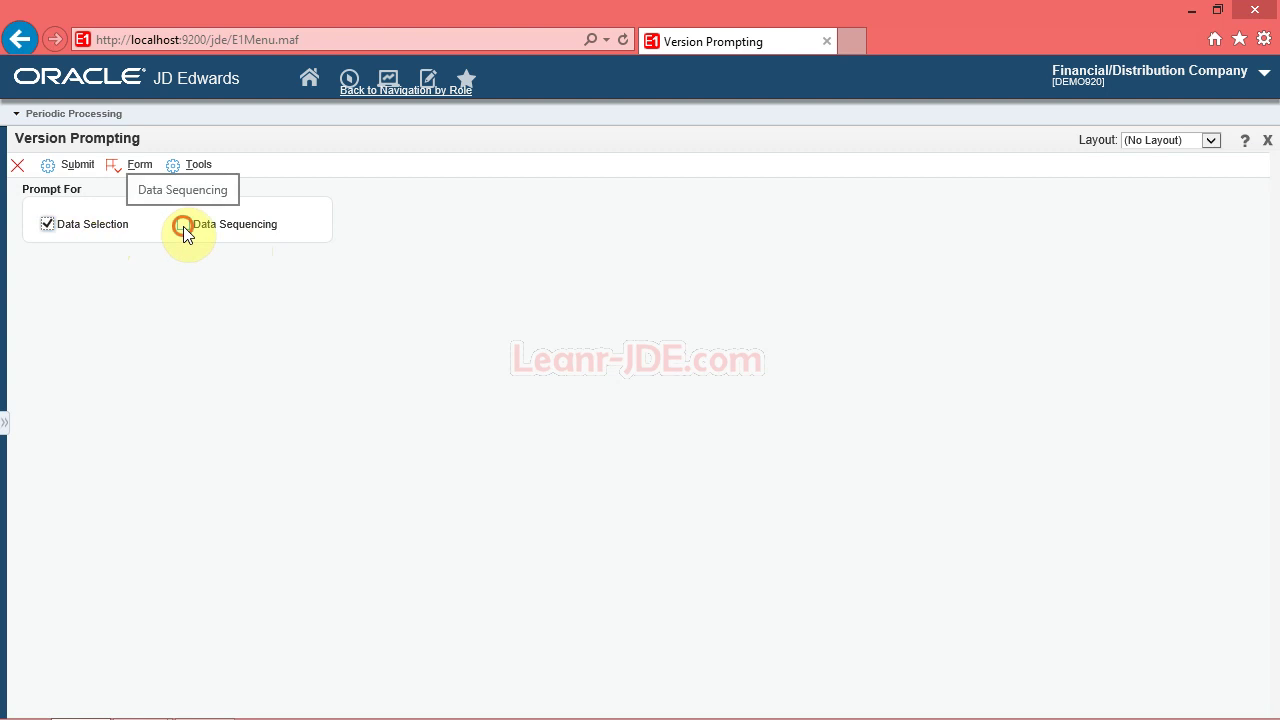
left_click(70, 172)
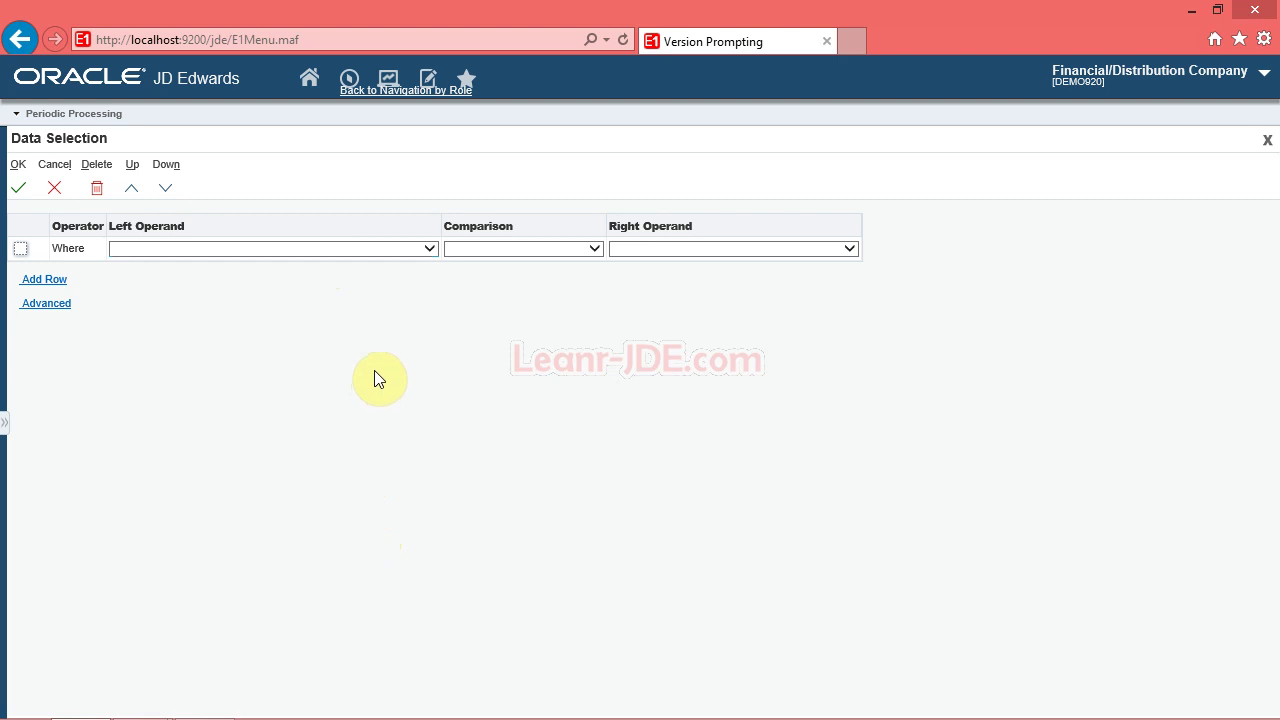
Add the condition Search Type (F0101) (AT1) is equal to literal value "C"
left_click(256, 248)
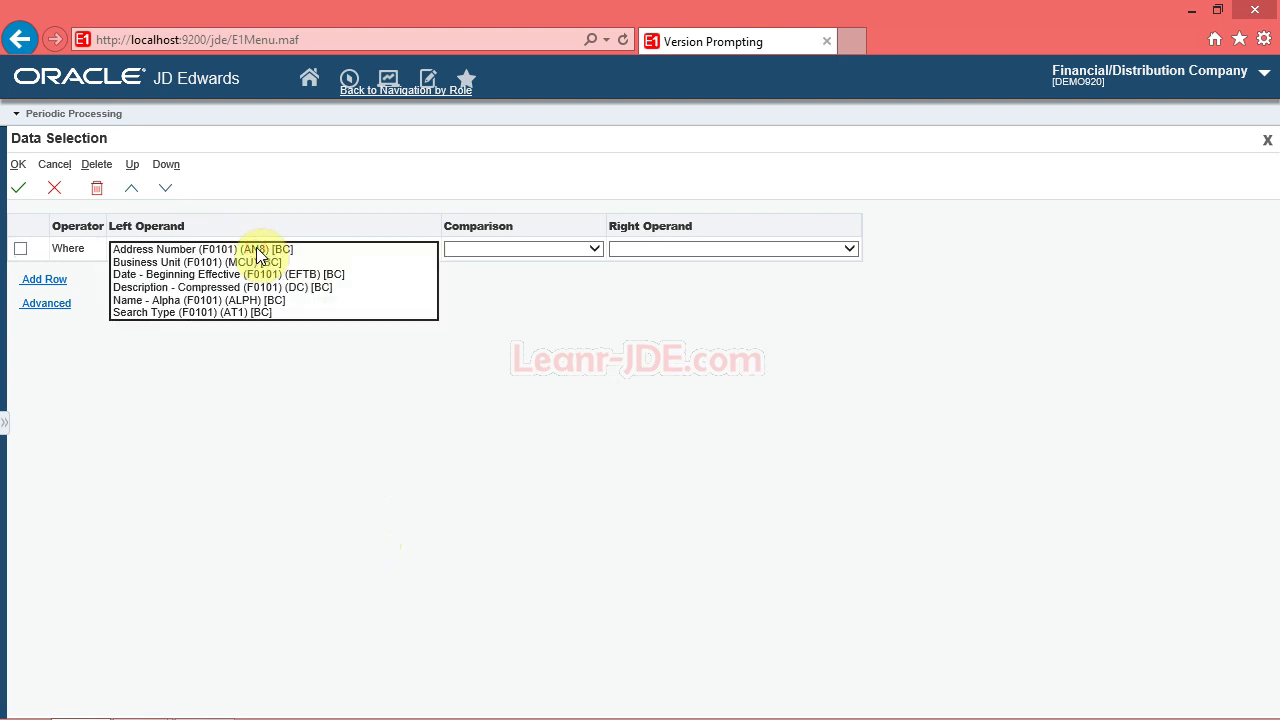
left_click(271, 313)
left_click(498, 250)
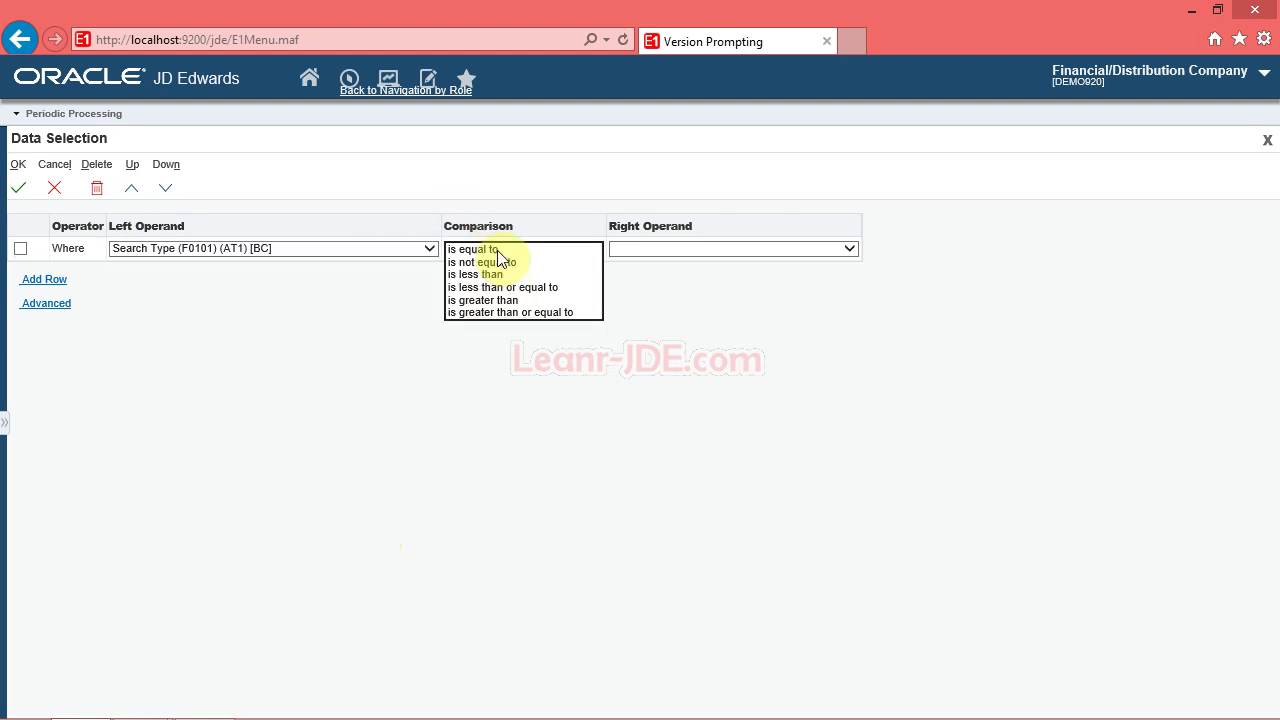
left_click(506, 252)
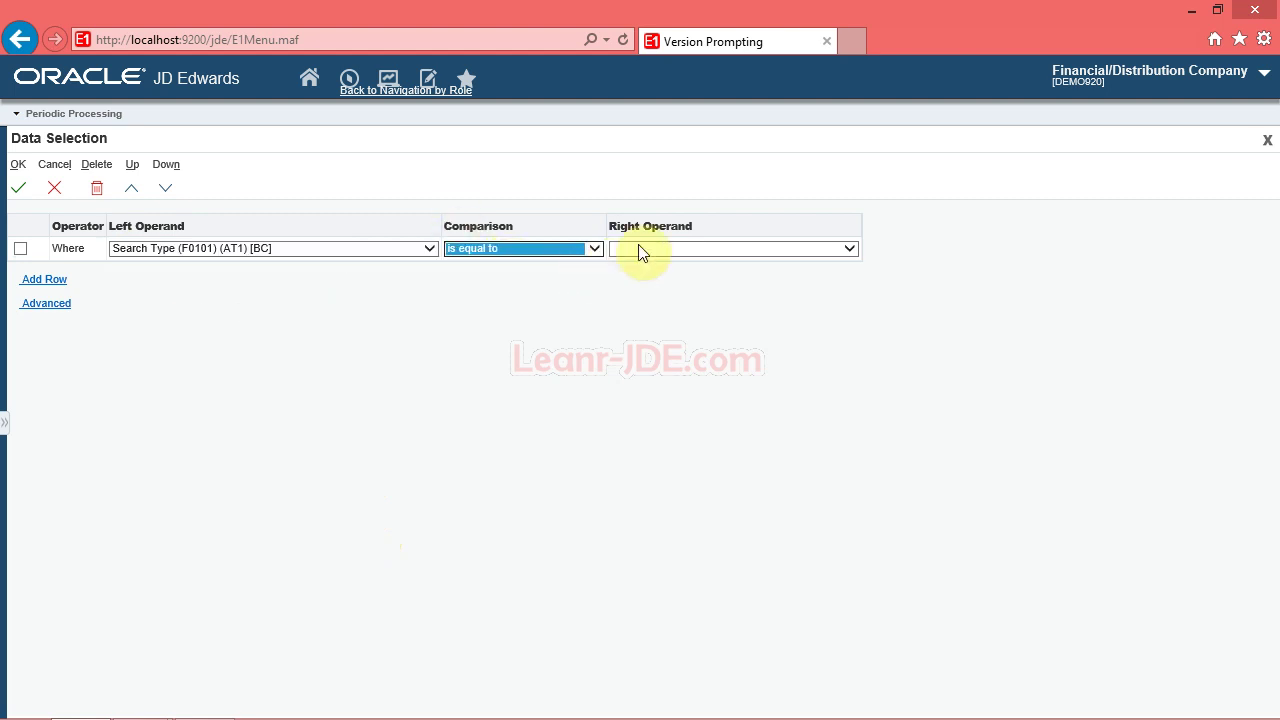
left_click(689, 250)
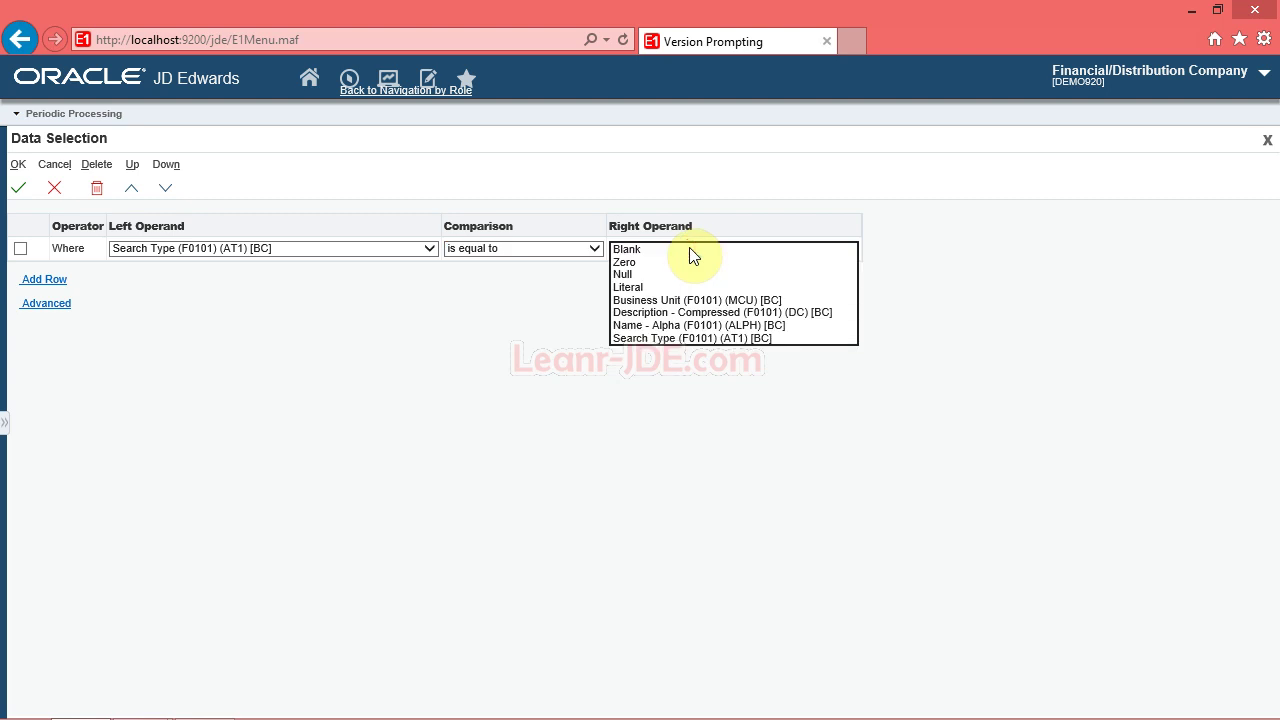
left_click(680, 286)
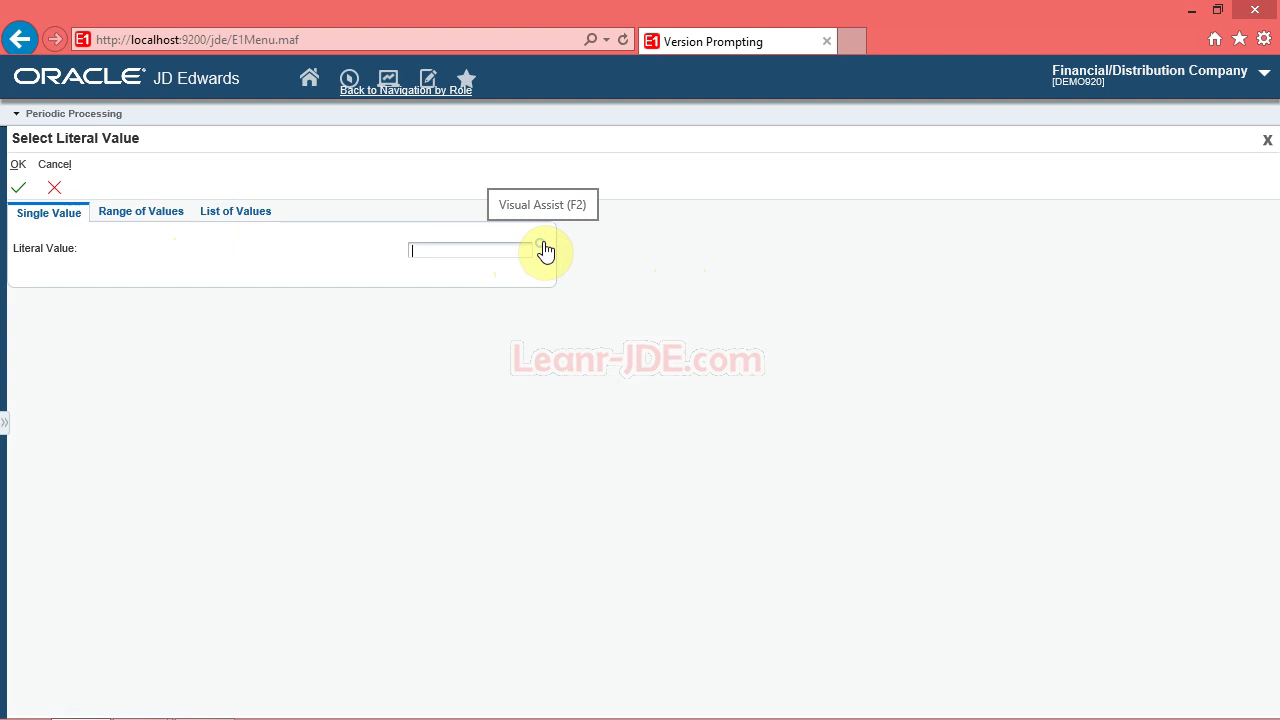
type("c")
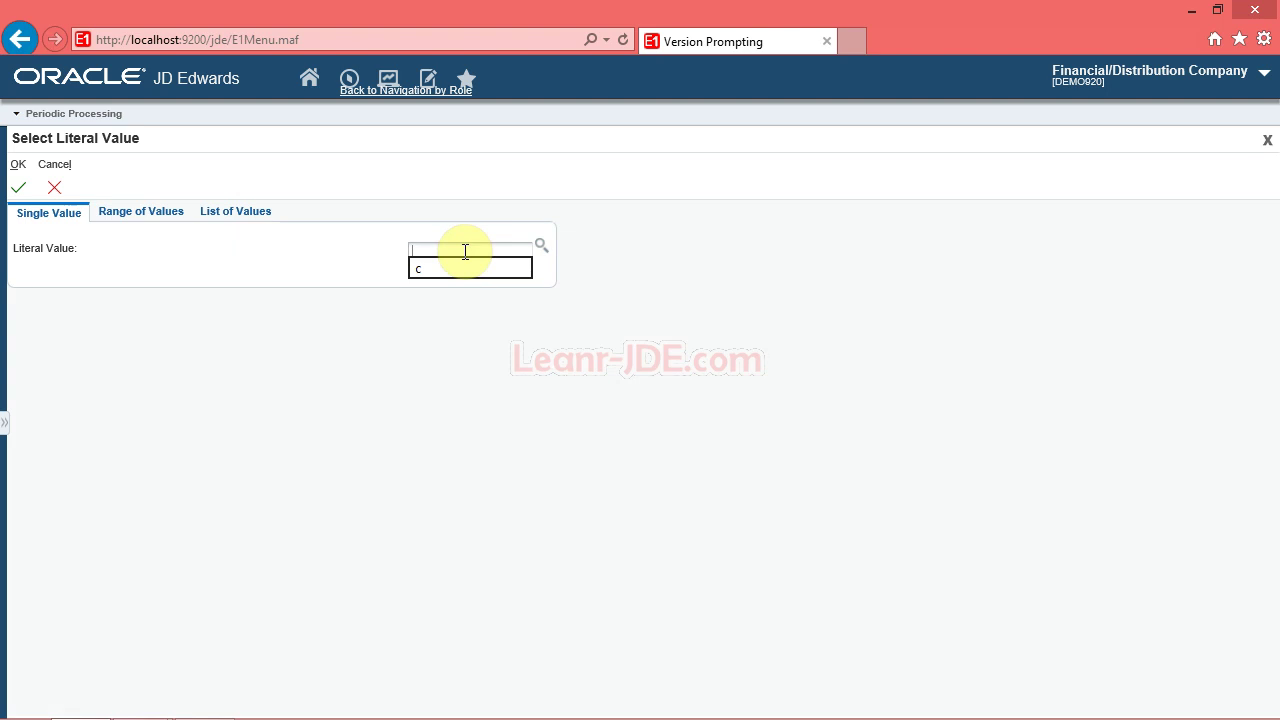
left_click(459, 265)
left_click(20, 187)
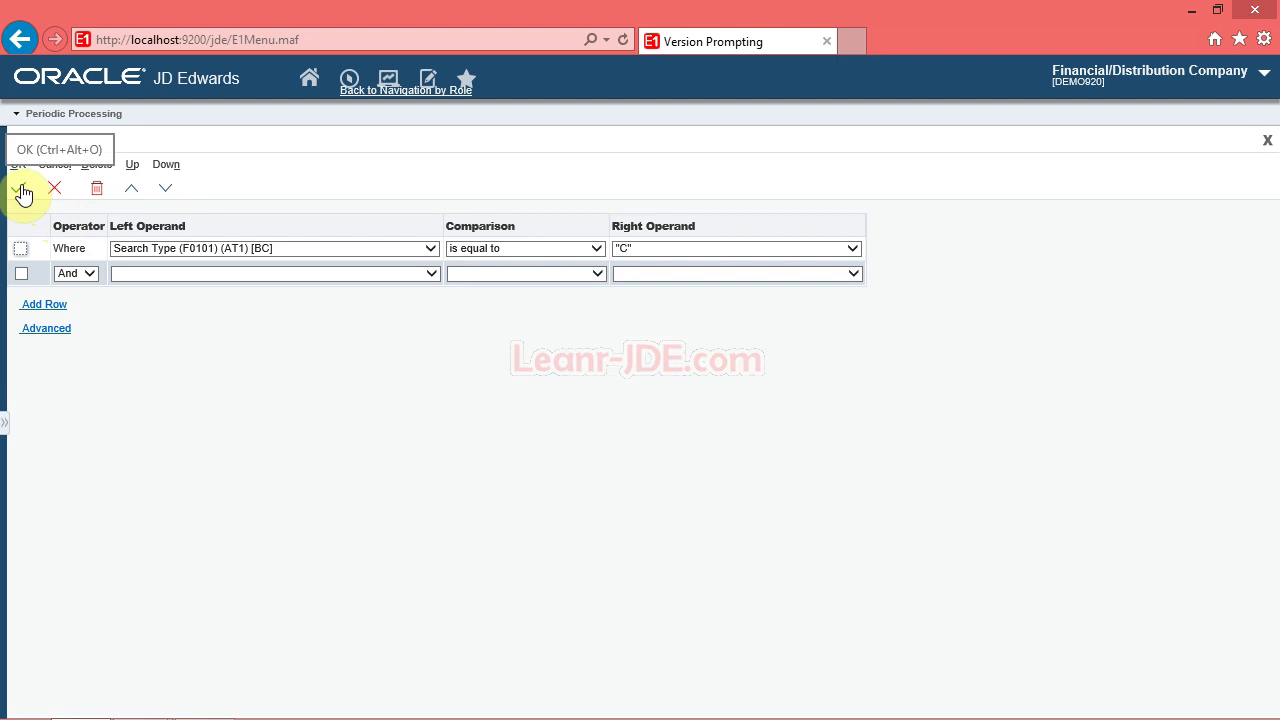
Accept the data selection, sort by Address Number only, and remove Description - Compressed
left_click(22, 190)
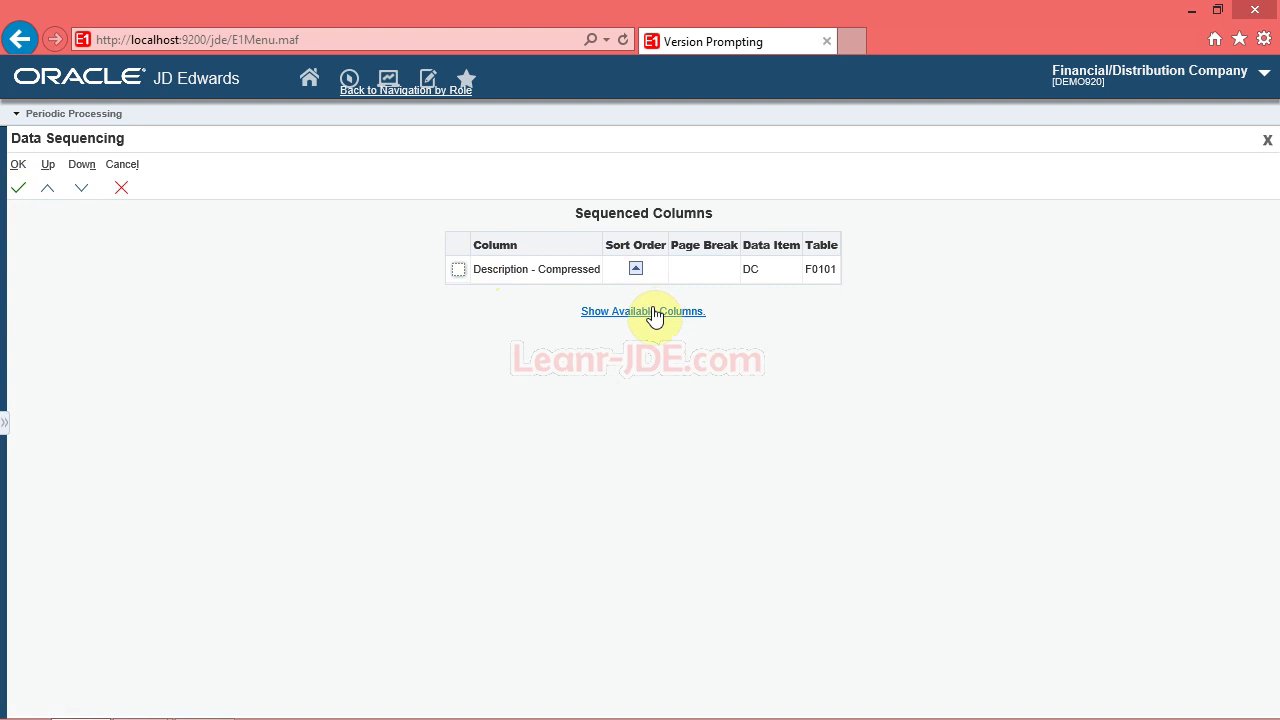
left_click(652, 312)
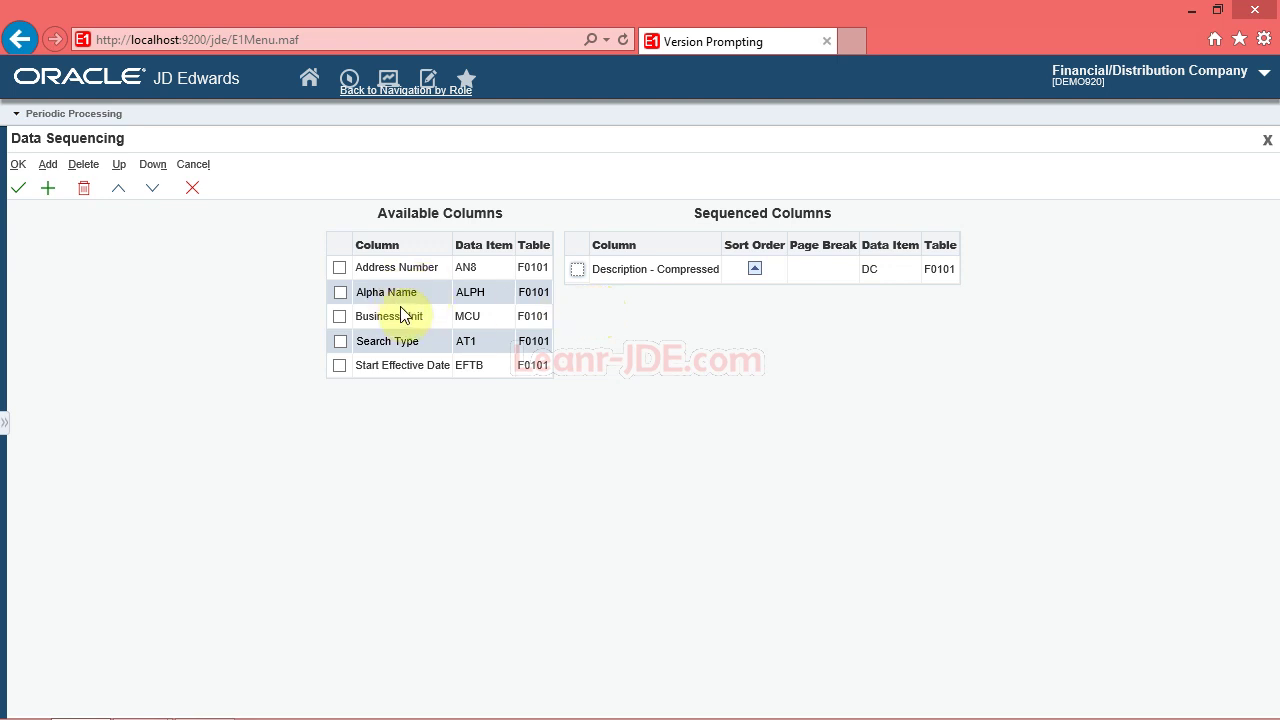
left_click_drag(357, 267, 443, 267)
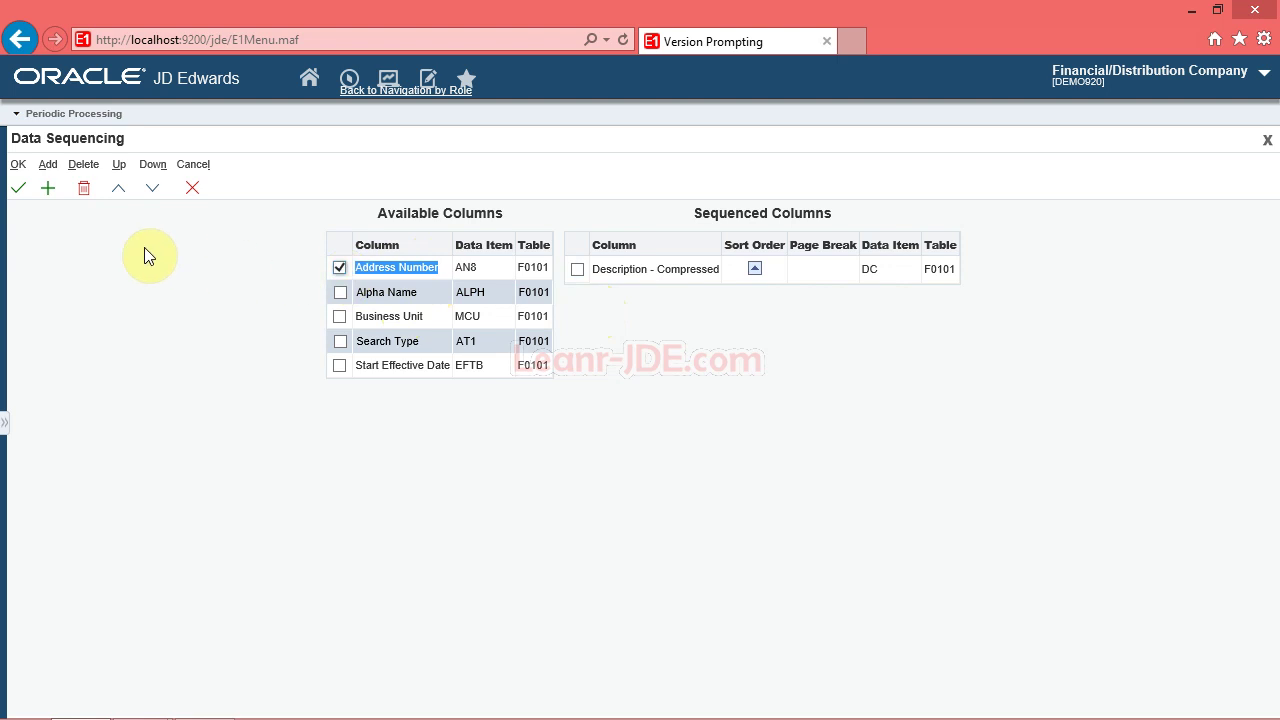
left_click(48, 189)
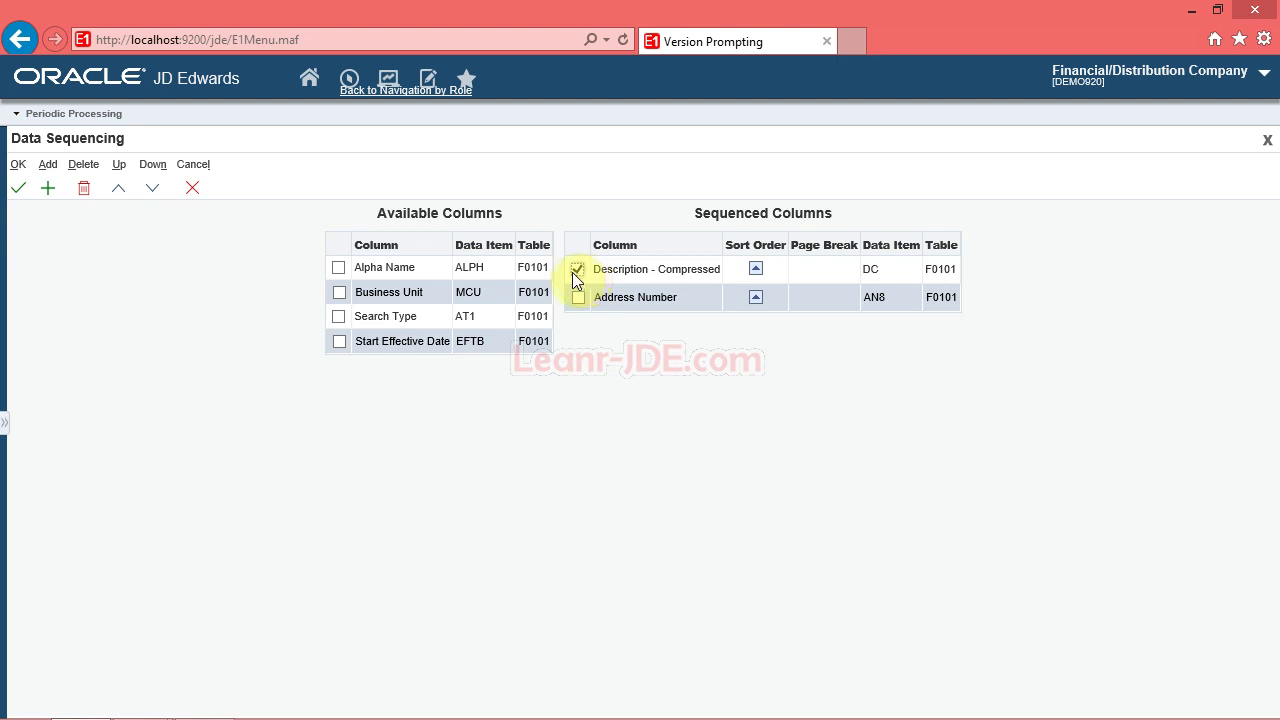
left_click(84, 188)
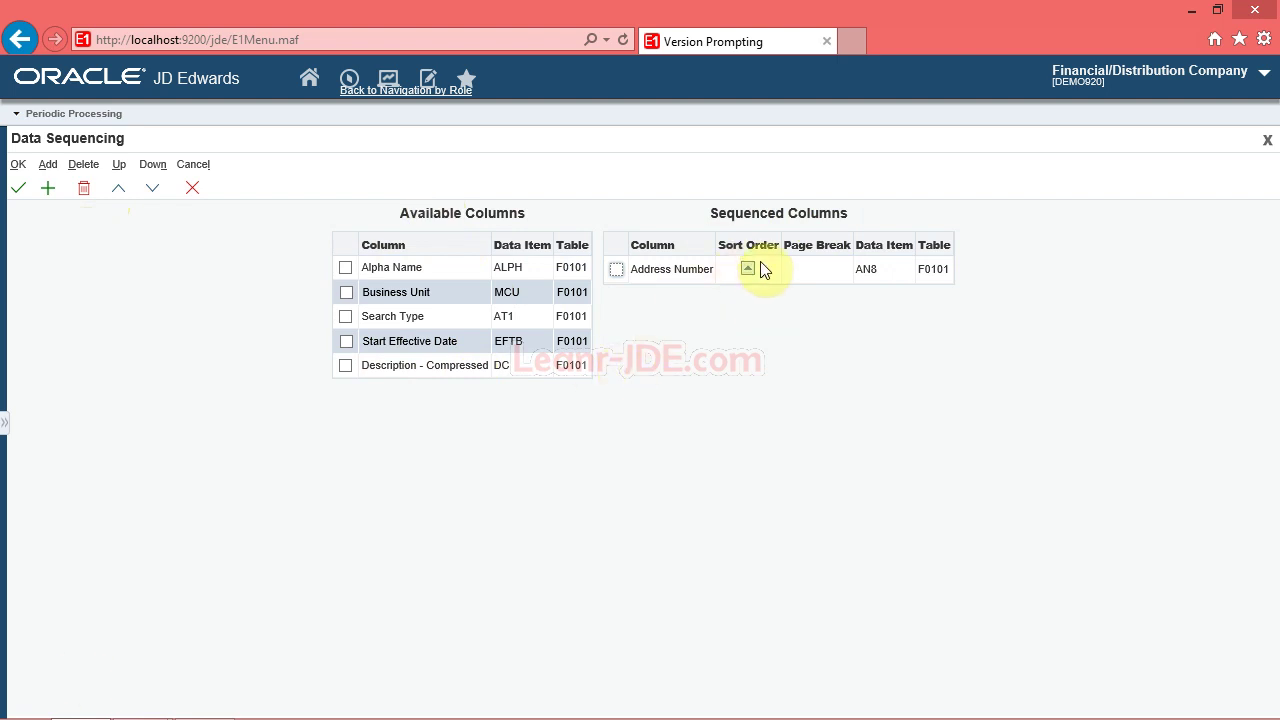
left_click(18, 188)
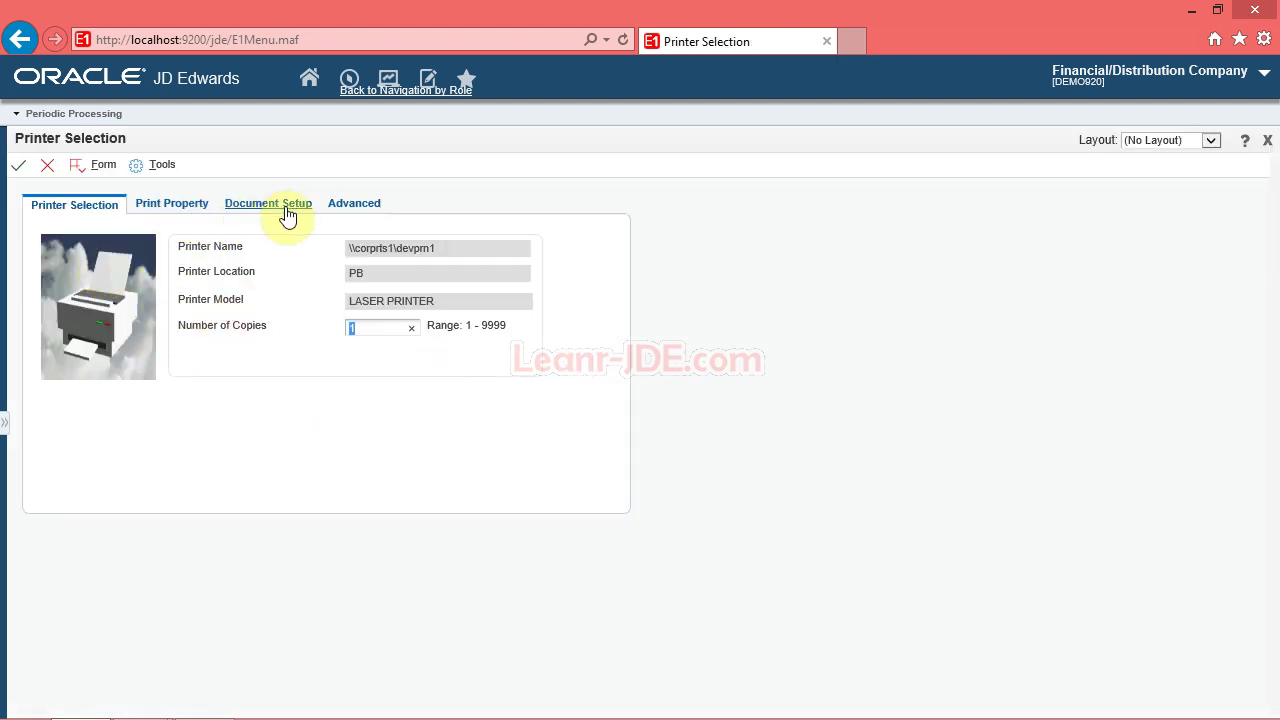
Submit the report with the laser printer and 1 copy, then view Submitted Jobs
left_click(18, 165)
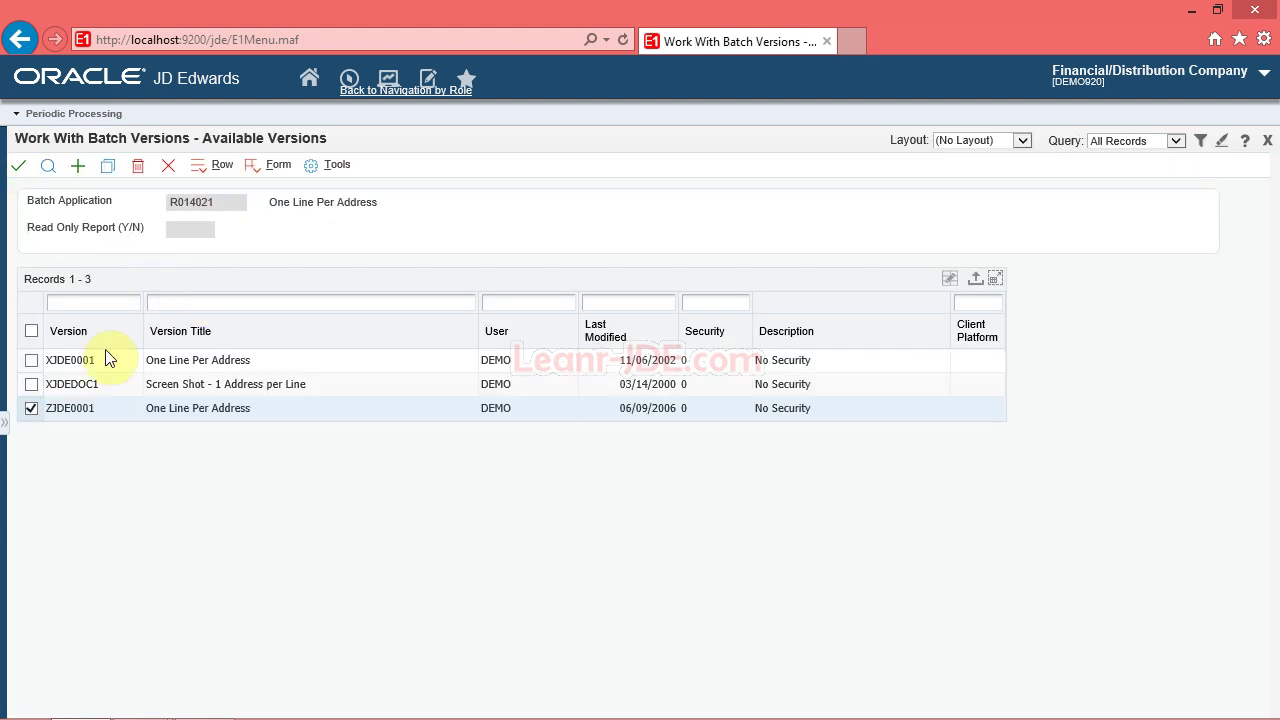
left_click(269, 178)
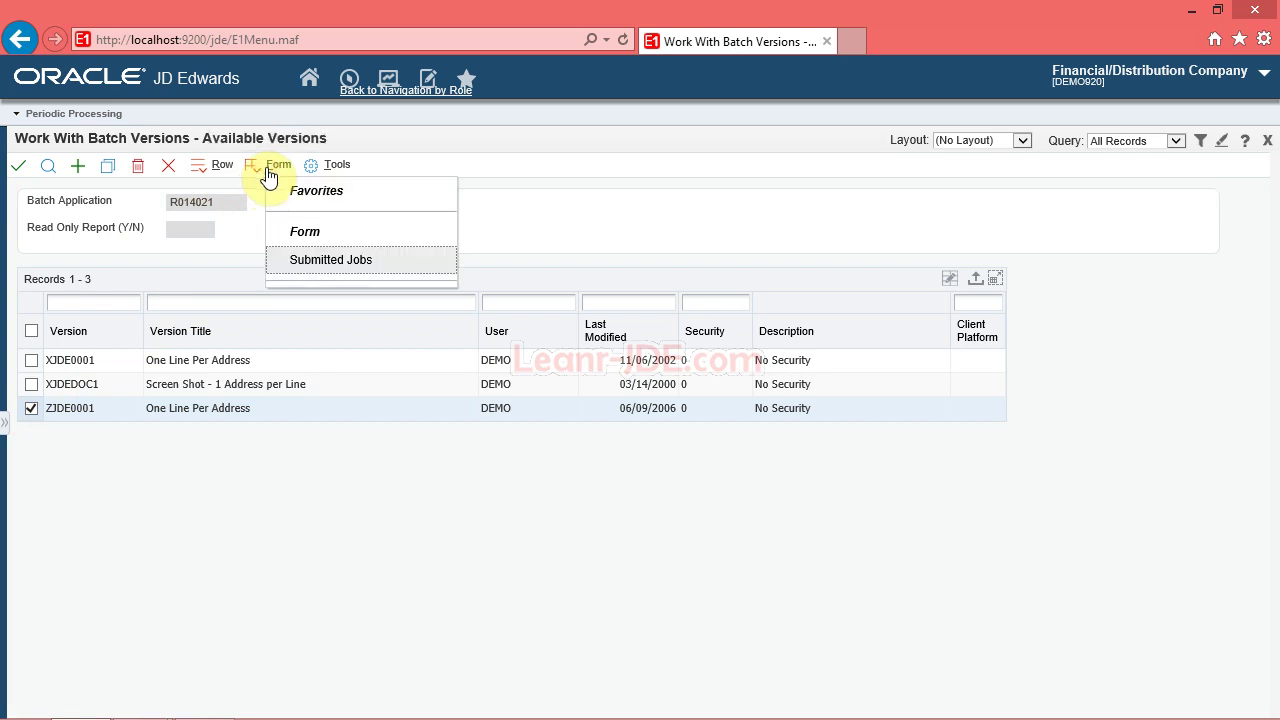
left_click(312, 268)
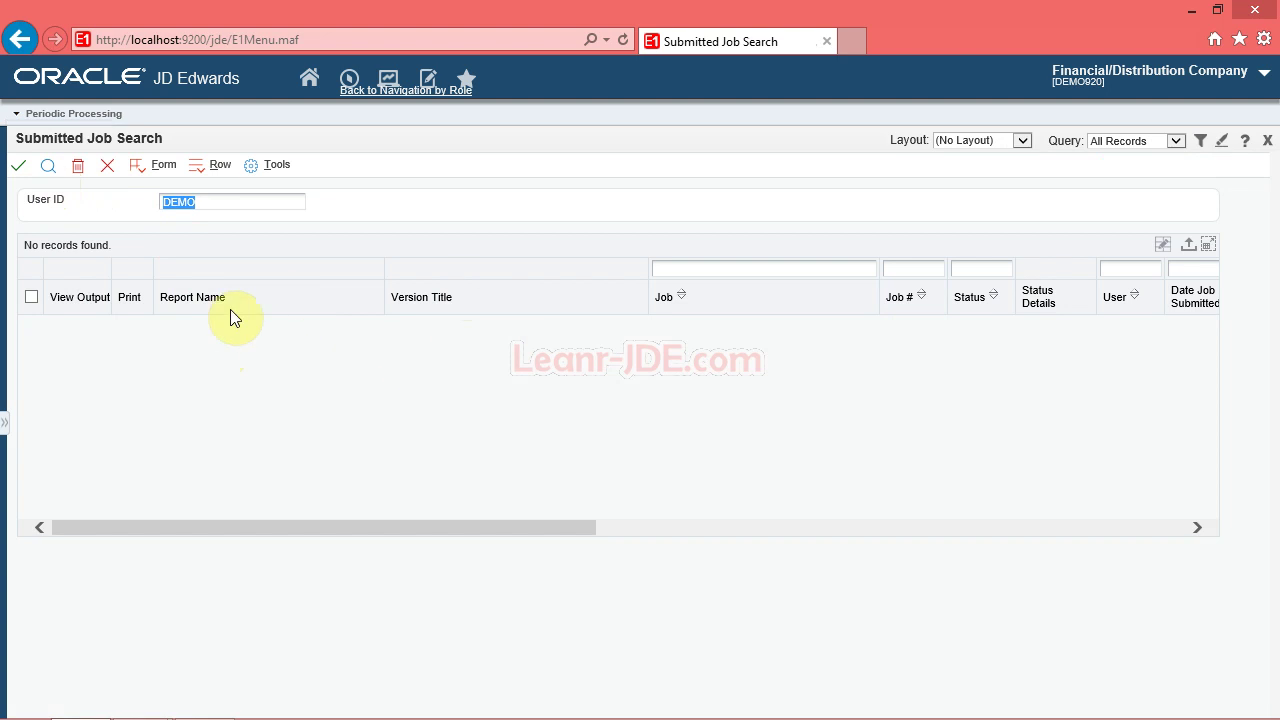
Locate the R014021_ZJDE0001 PDF output in the PrintQueue folder
left_click(280, 527)
left_click(366, 694)
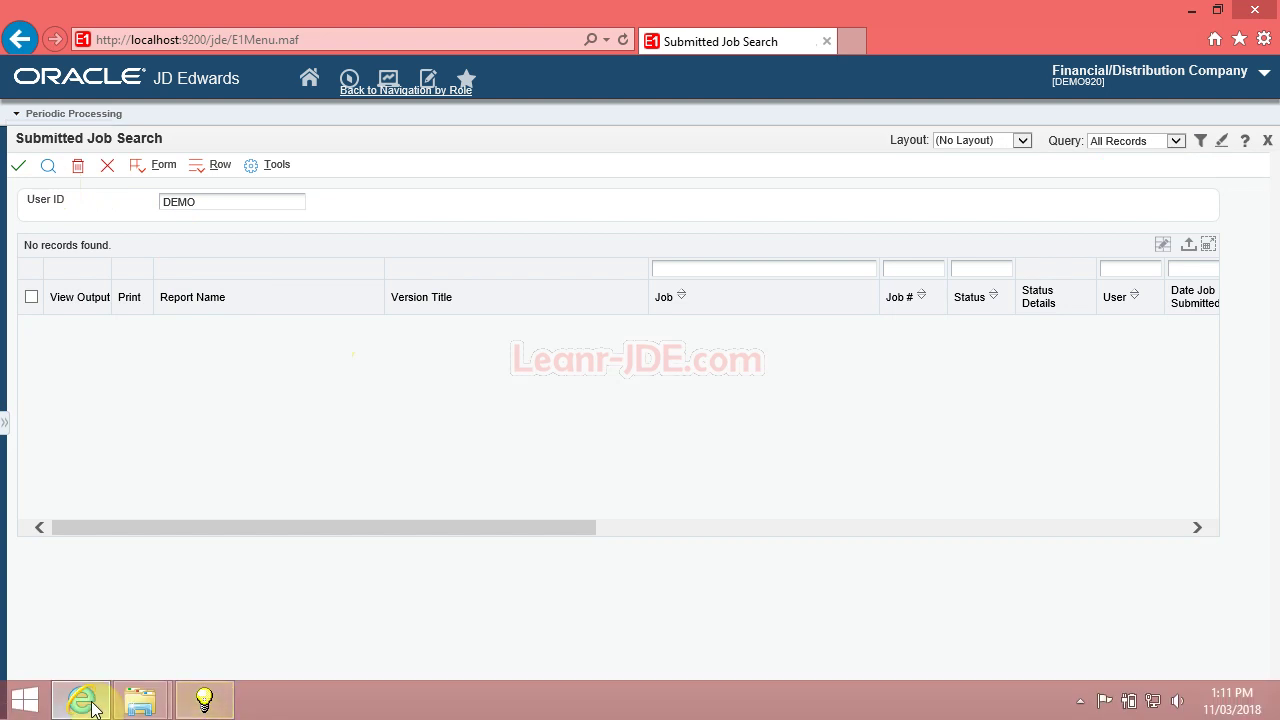
left_click(140, 700)
left_click(374, 593)
left_click(584, 225)
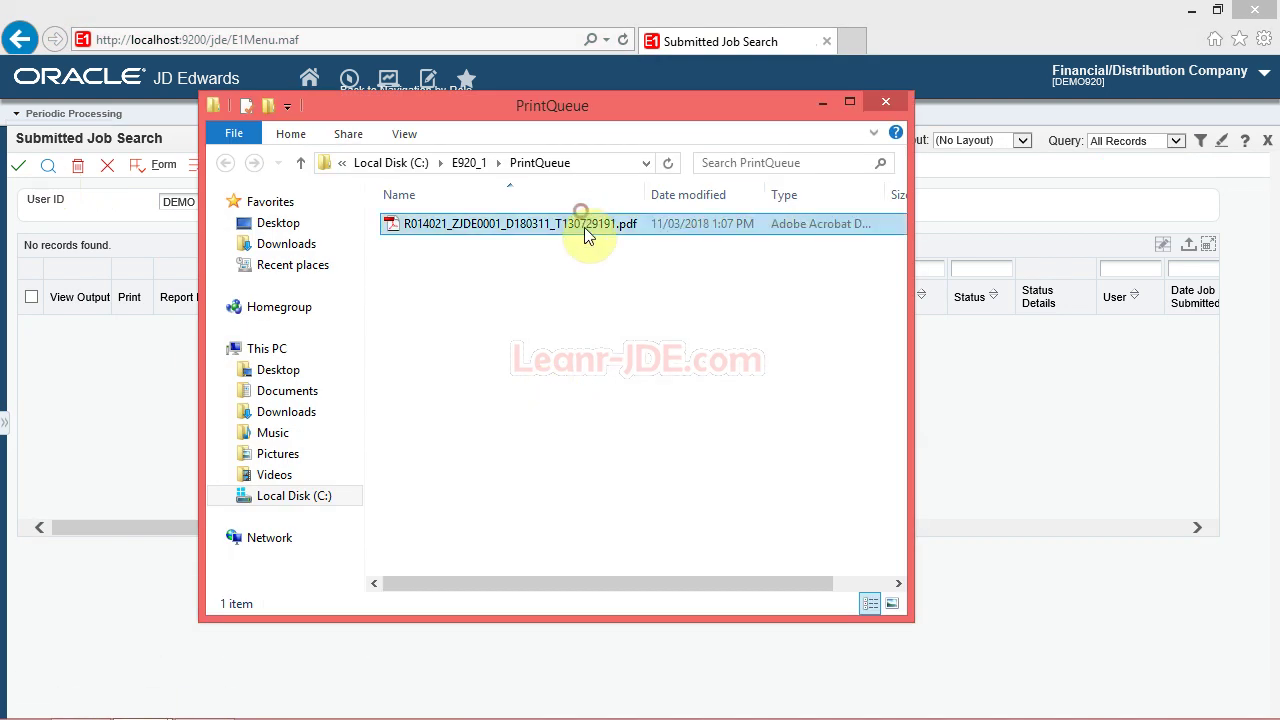